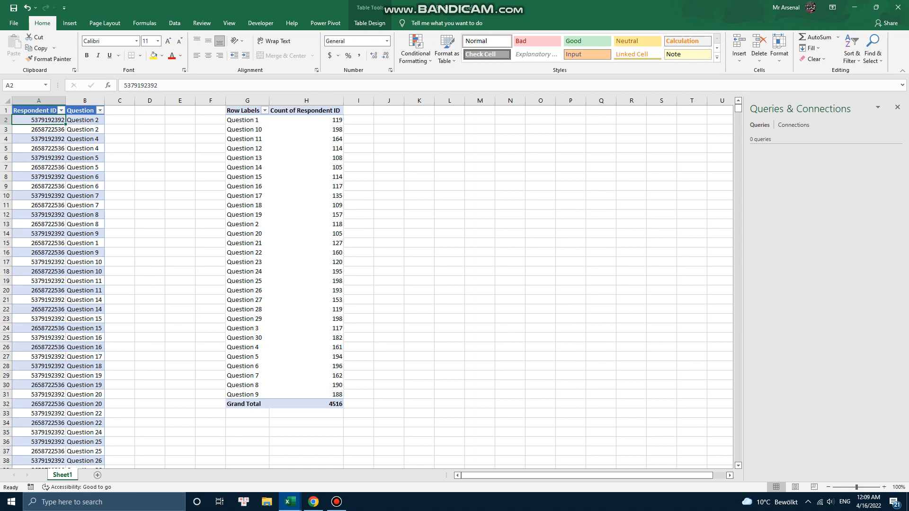
Step: Examine the existing pivot table's question labels and respondent counts
click(247, 121)
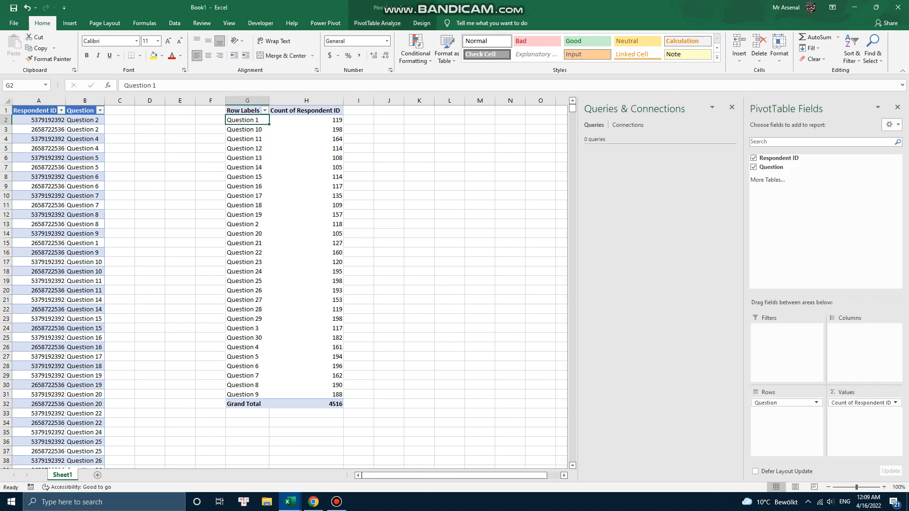
click(306, 120)
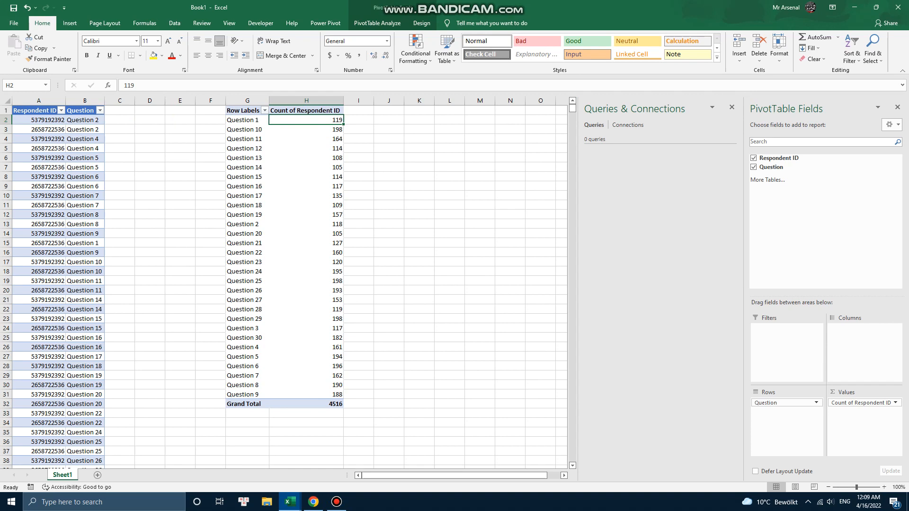
click(249, 129)
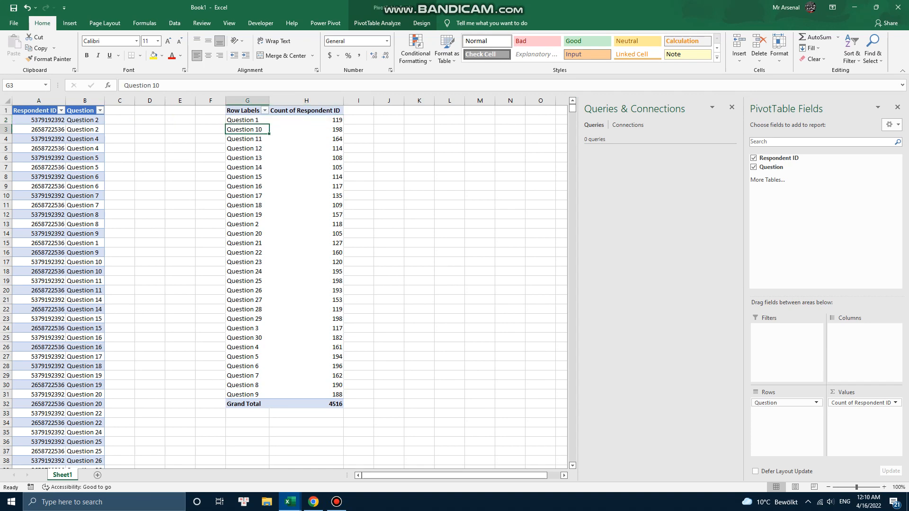
drag(247, 120, 247, 394)
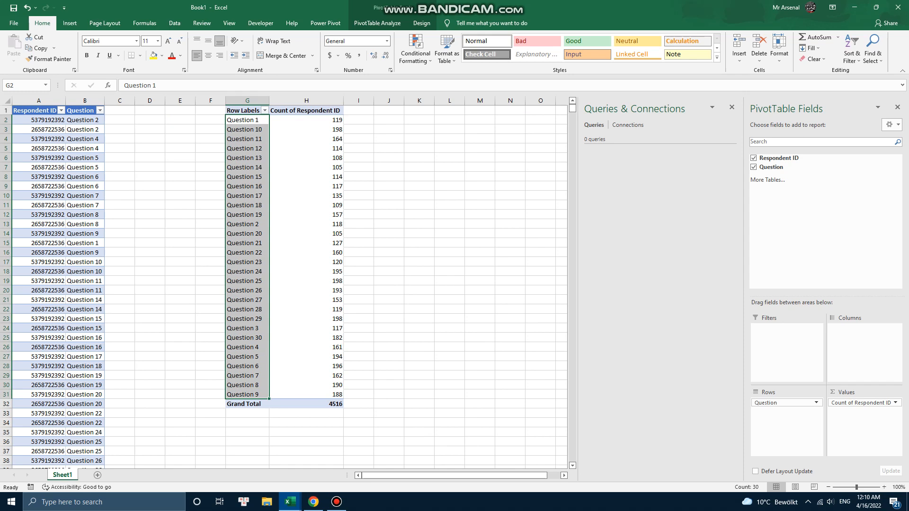
click(306, 120)
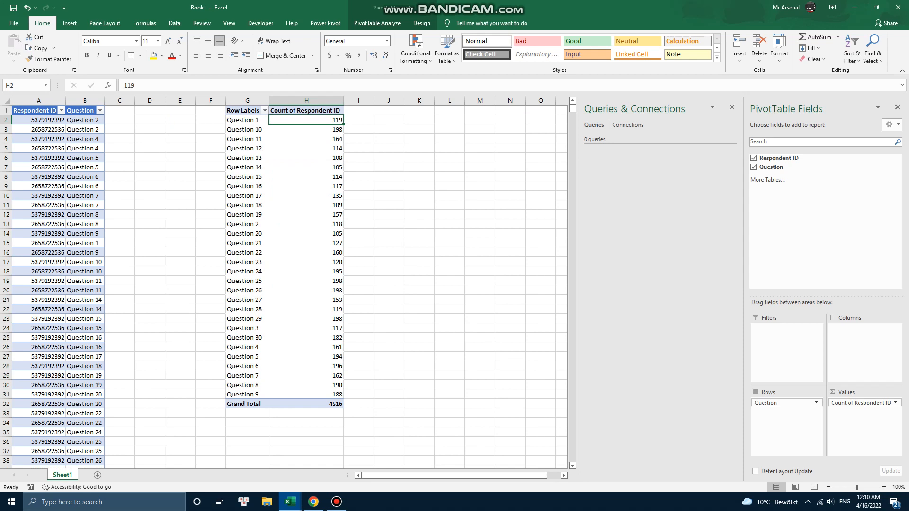
click(247, 120)
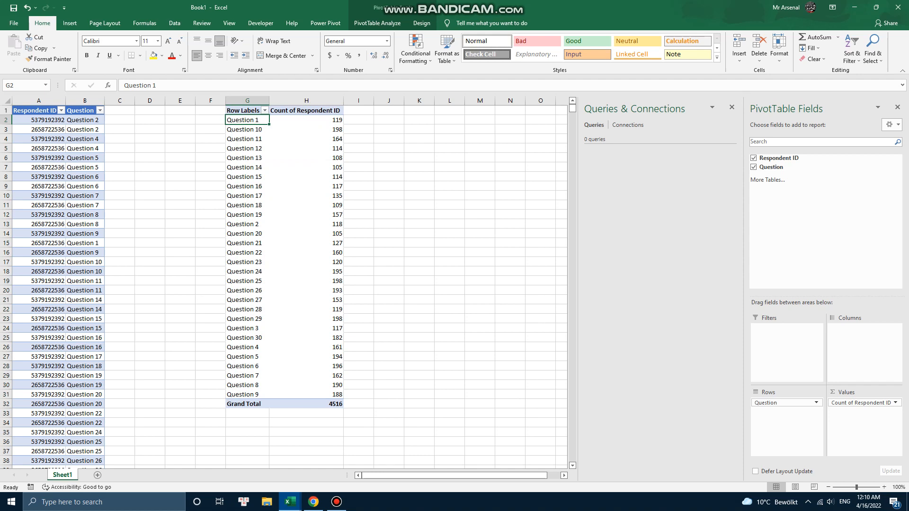
Step: Load the source table from the worksheet into the Power Query Editor
click(39, 120)
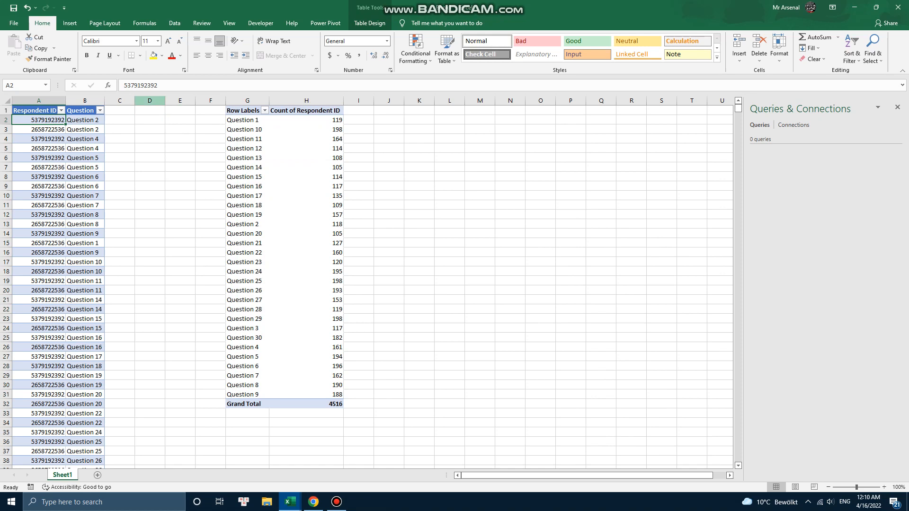
click(174, 23)
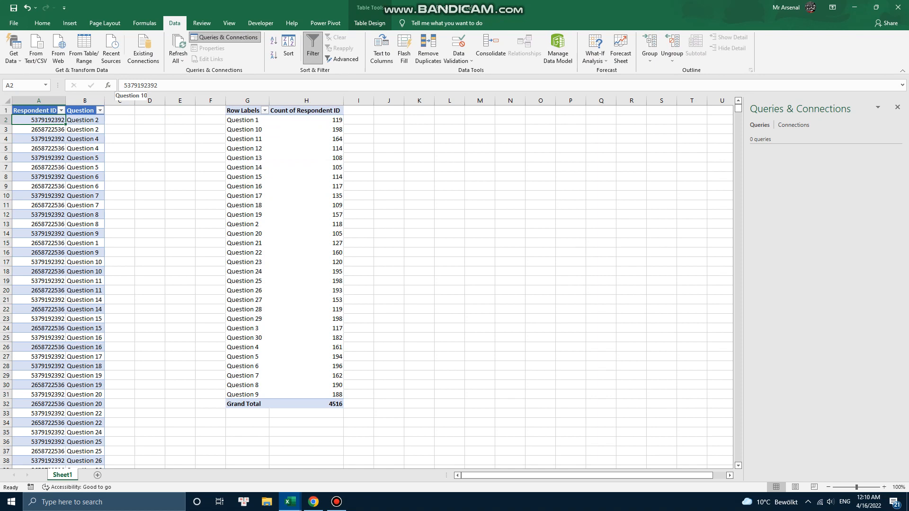
click(84, 49)
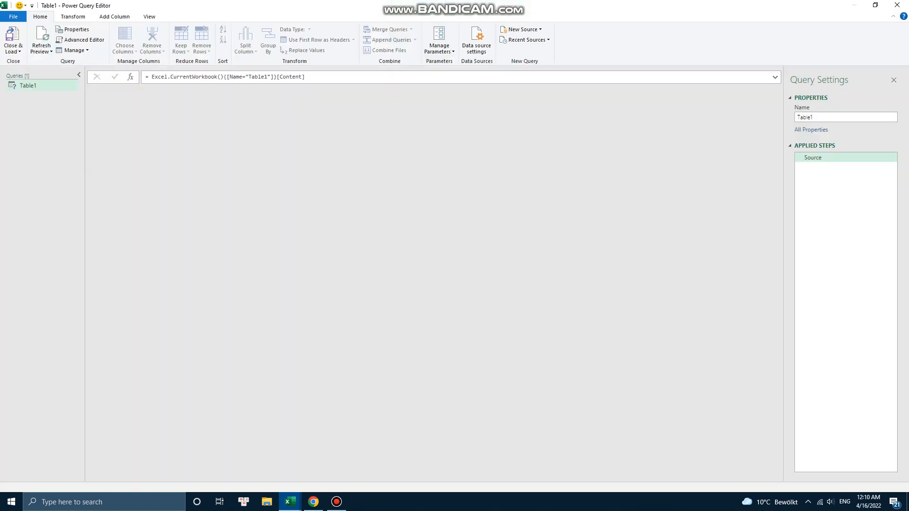
Step: Add a custom column named QuestionNumber with the formula Text.Range([#"Question "],9,2)
click(189, 91)
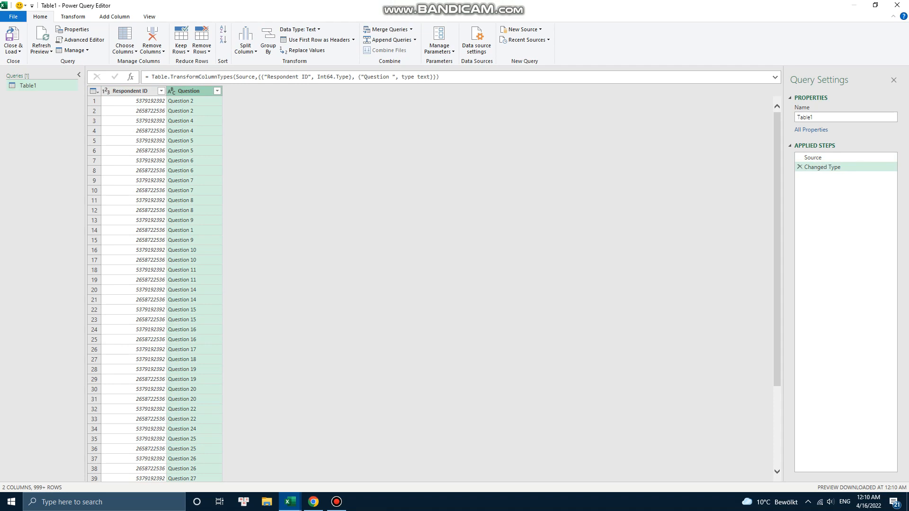
click(115, 16)
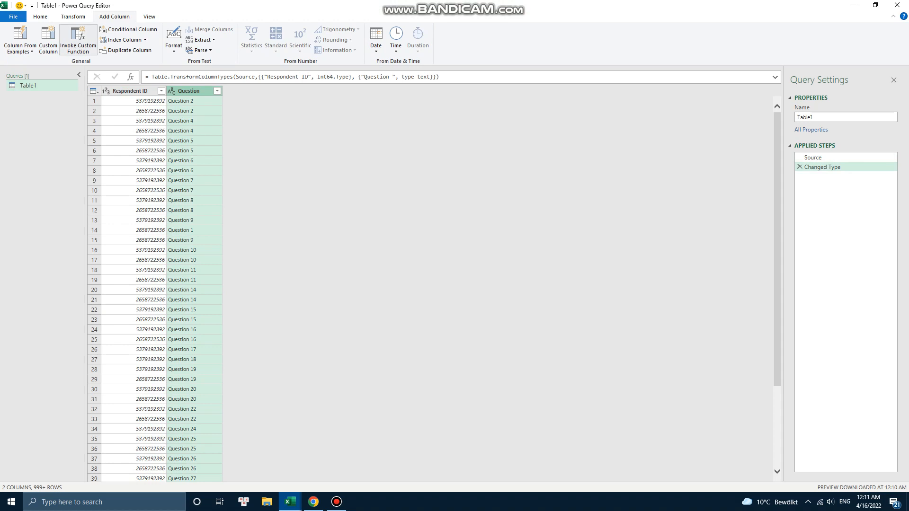
click(48, 41)
double_click(314, 198)
text(QuestionNumber)
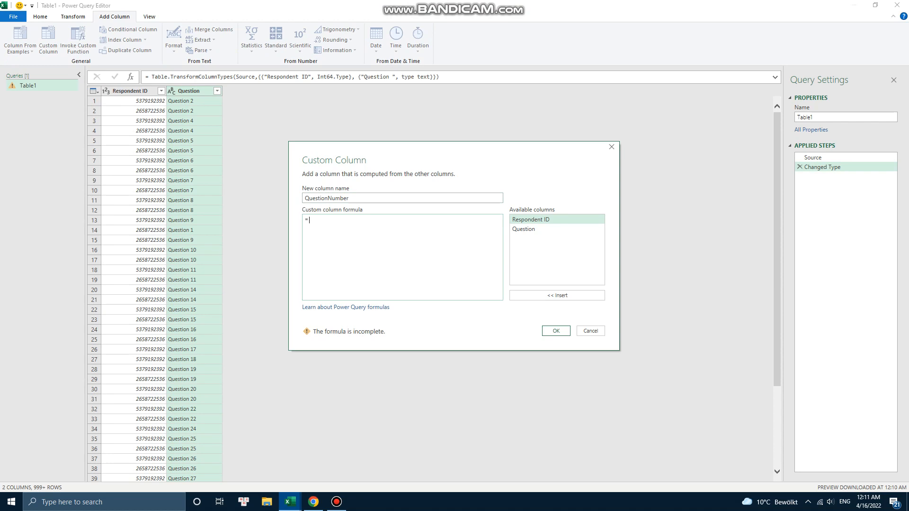
text(Text.Range()
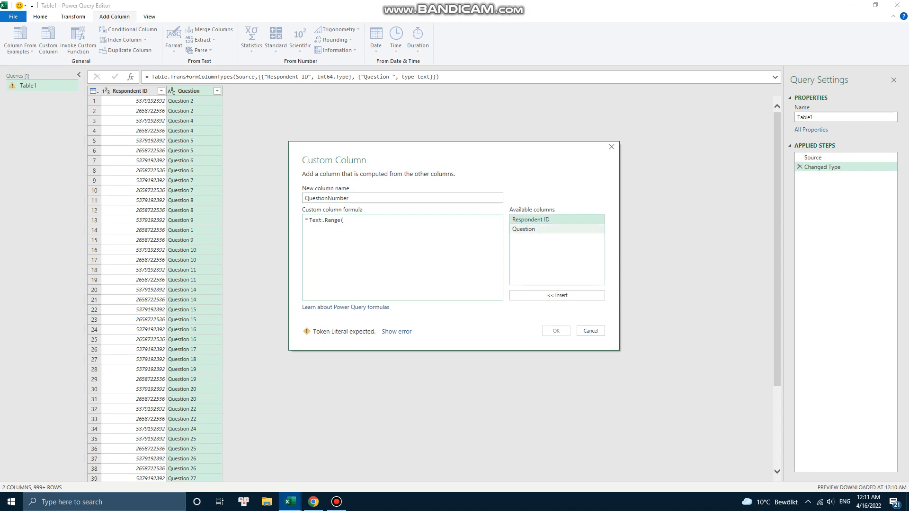
click(557, 229)
click(558, 295)
text(,)
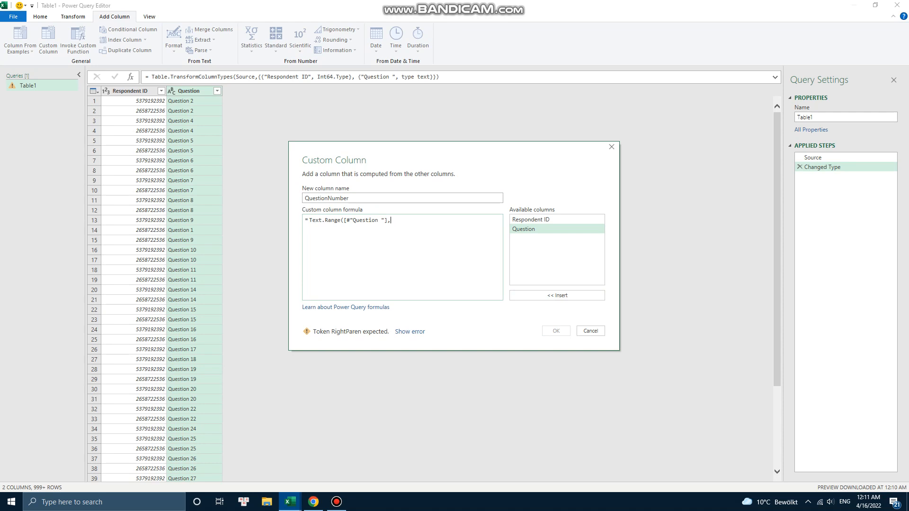
text(9,2))
key(Return)
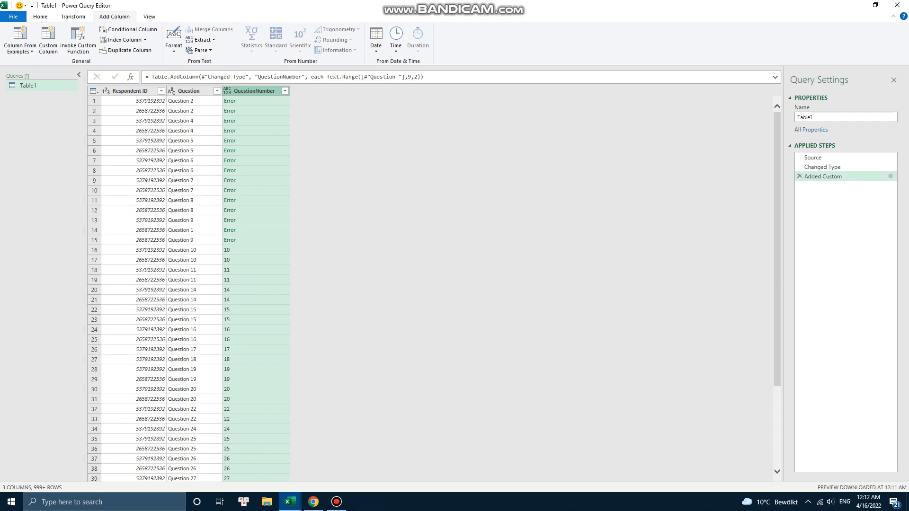
Step: Change the custom column formula to Text.Range([#"Question "],9,Text.Length([#"Question "]) - 9)
click(890, 176)
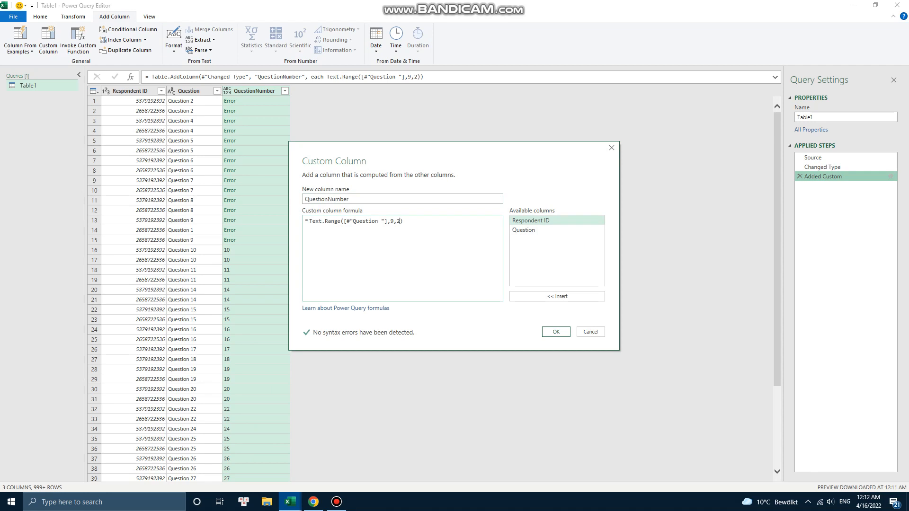
key(BackSpace)
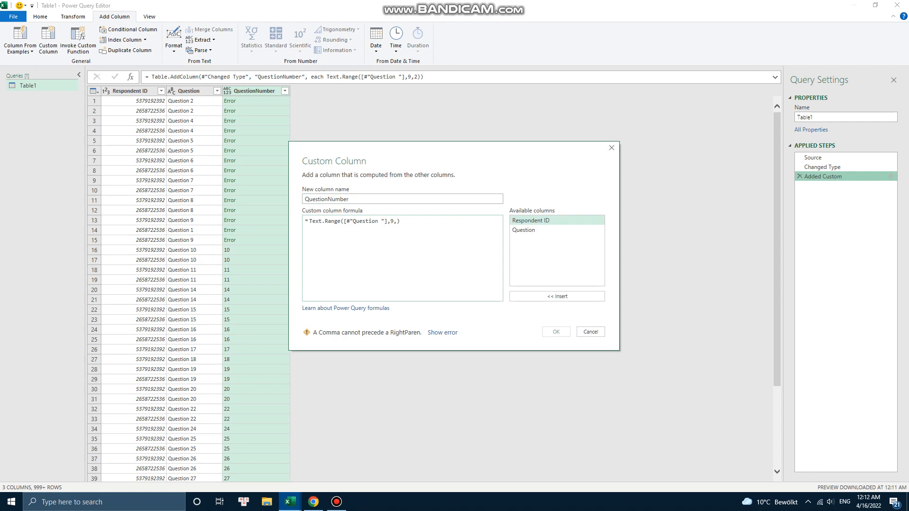
text(Text.Length()
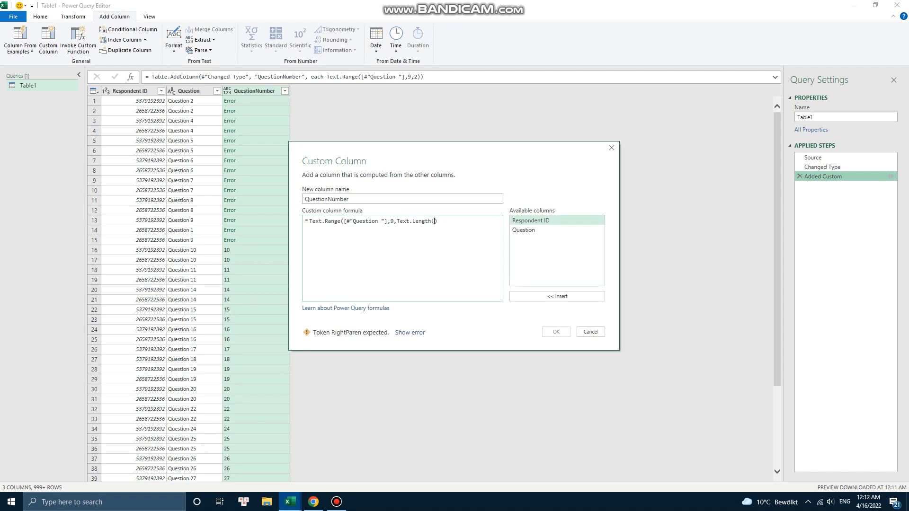
click(524, 230)
click(557, 296)
text(- 9))
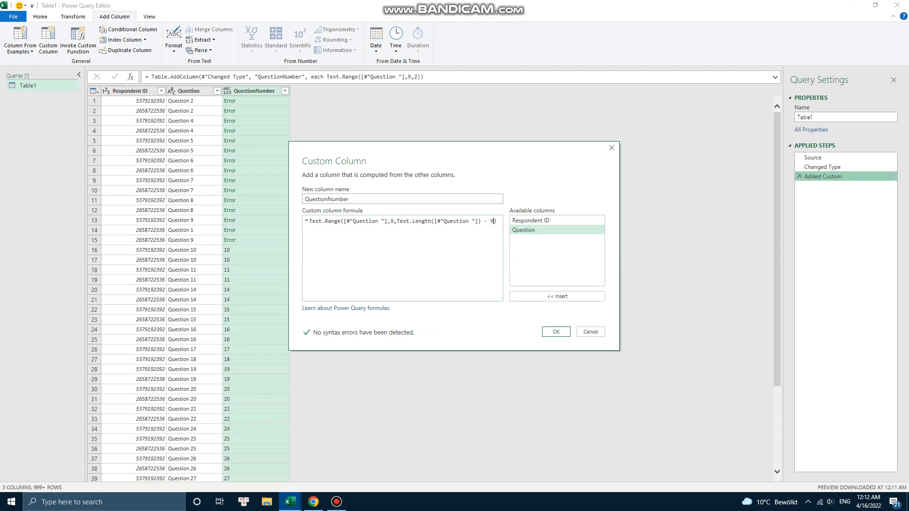
key(Return)
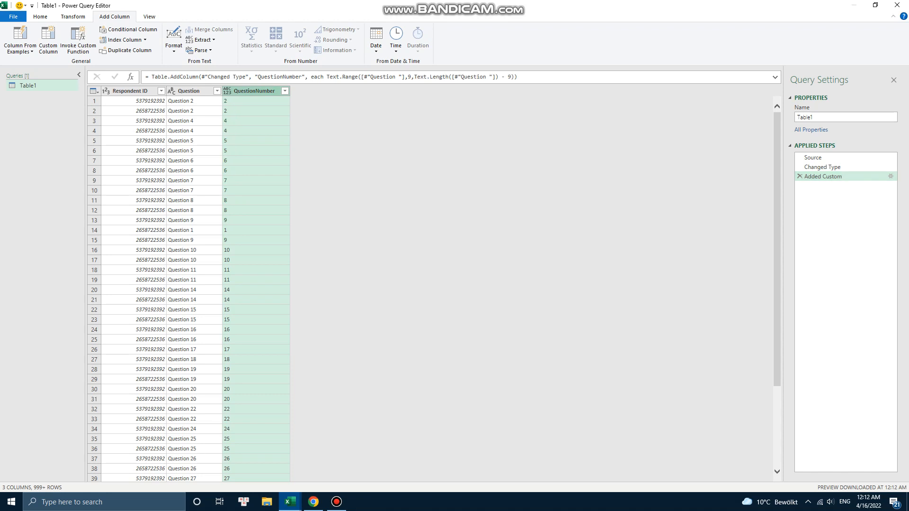
Step: Rename the query to EditedData and close and load it into the workbook
click(41, 16)
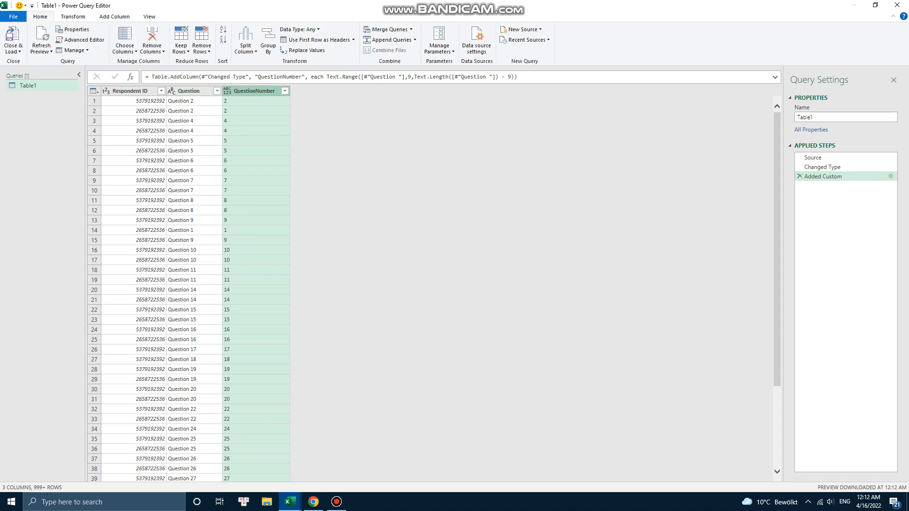
right_click(47, 84)
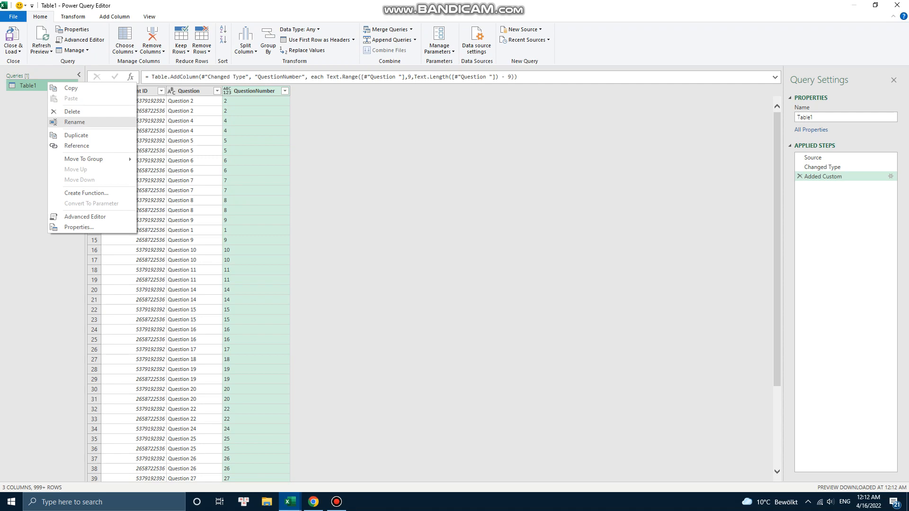
click(71, 122)
text(EditedData)
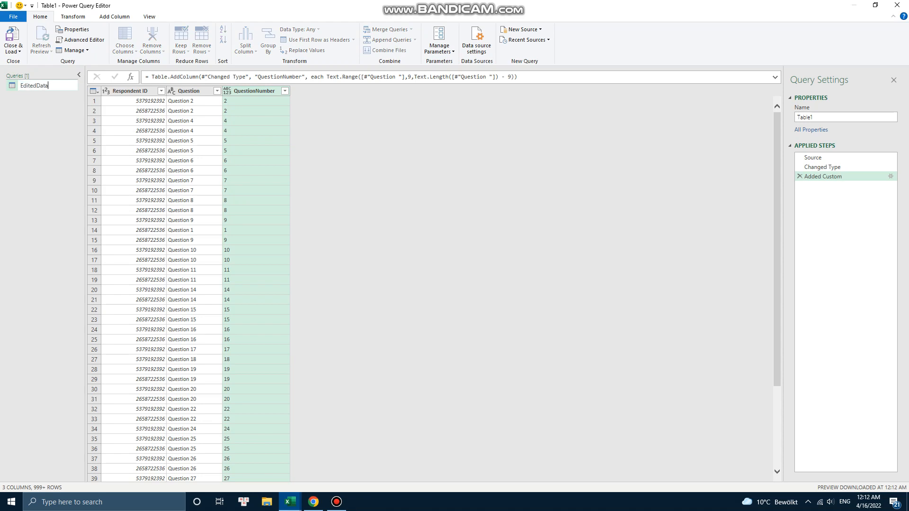
click(13, 39)
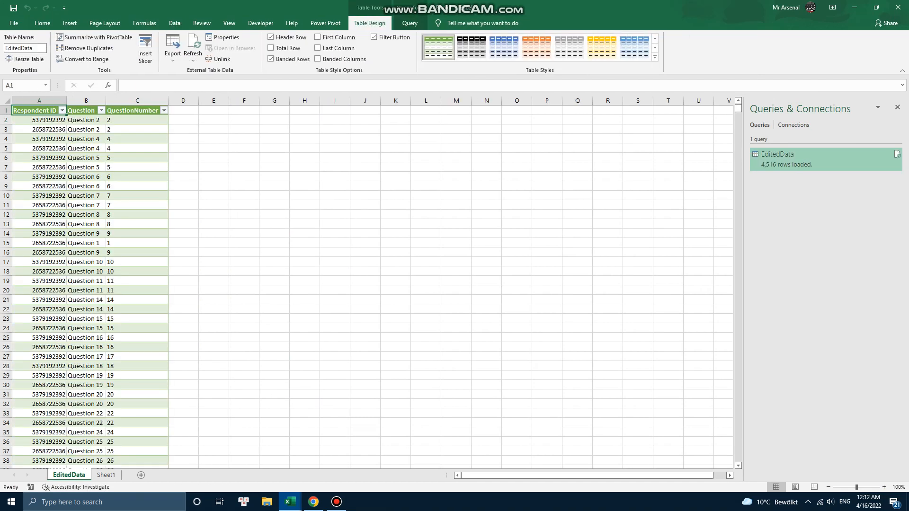
click(69, 23)
click(18, 56)
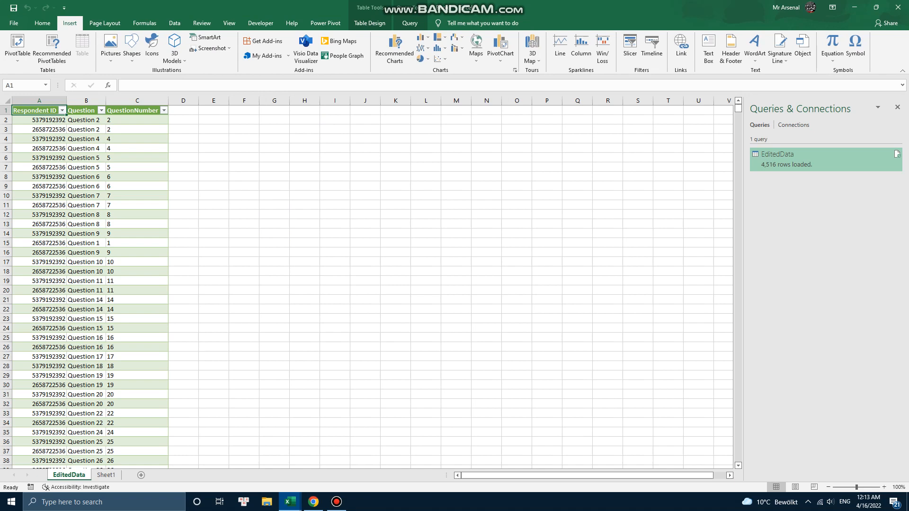
click(40, 75)
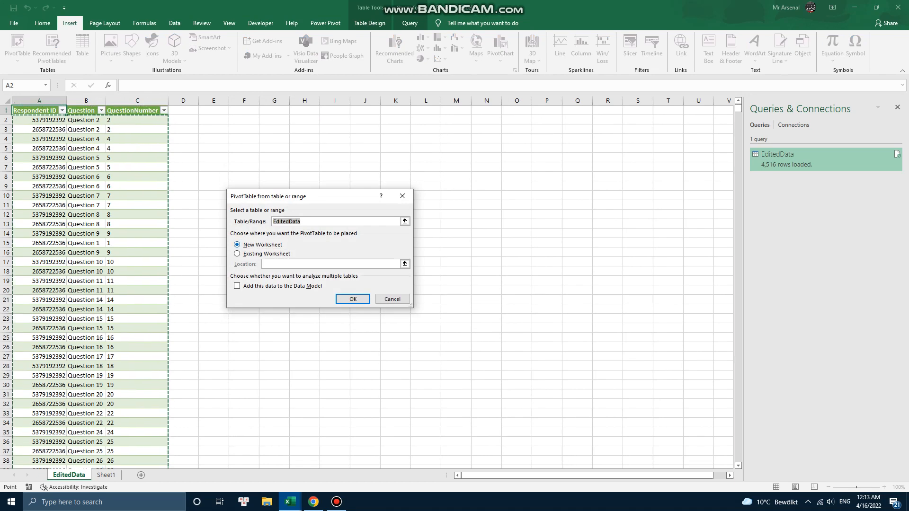
click(304, 110)
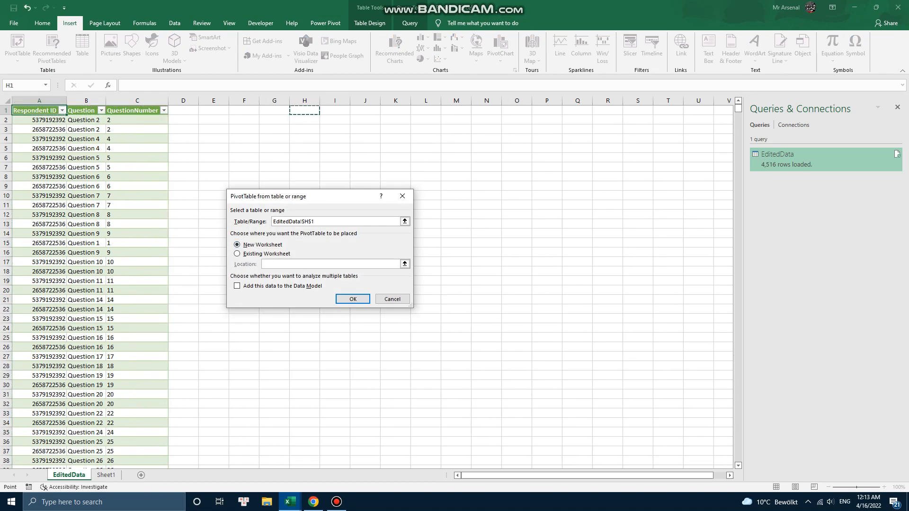
click(238, 253)
click(353, 299)
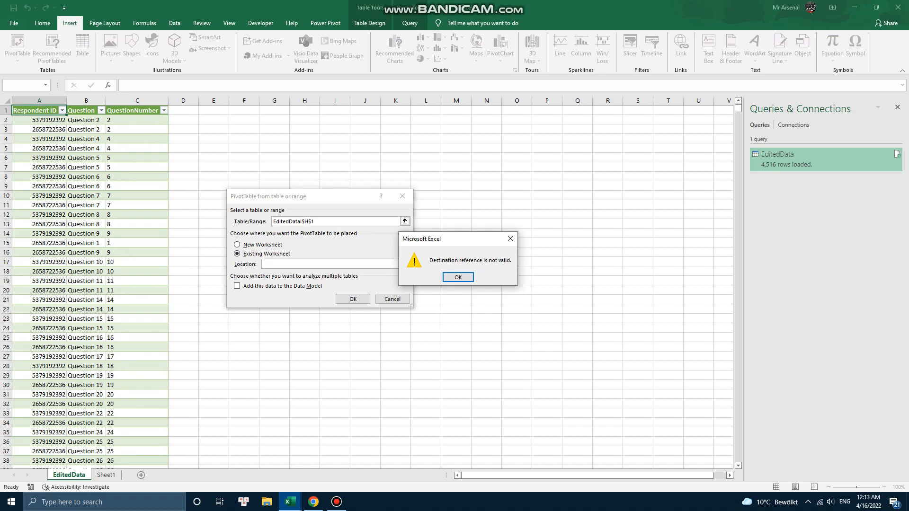
key(Return)
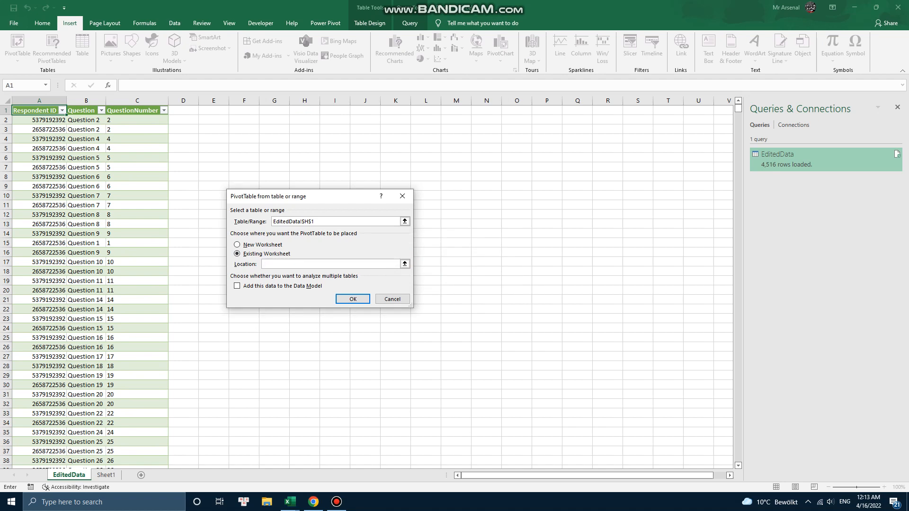
click(35, 110)
click(274, 111)
click(305, 110)
click(353, 299)
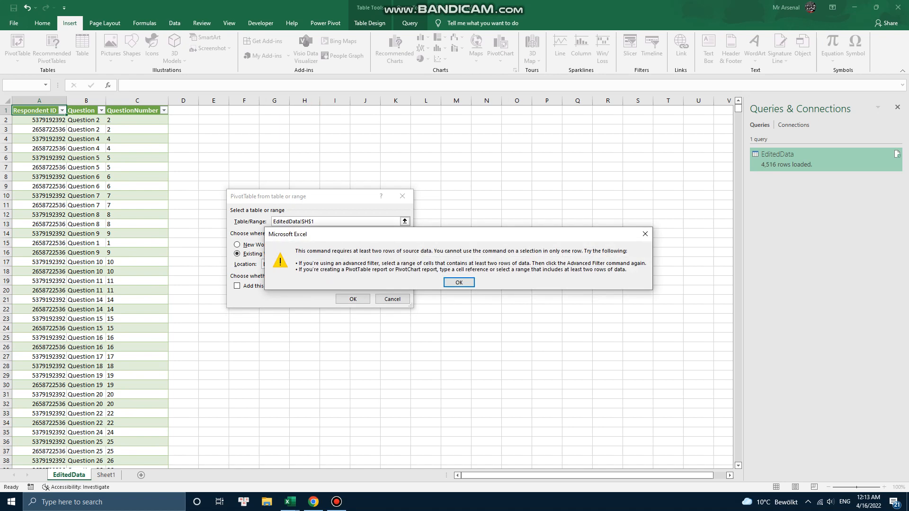
click(458, 282)
click(402, 196)
Step: Insert a PivotTable from the EditedData table on the existing worksheet at cell G1
click(40, 107)
key(ctrl+shift+Right)
scroll(372, 286, up, 20)
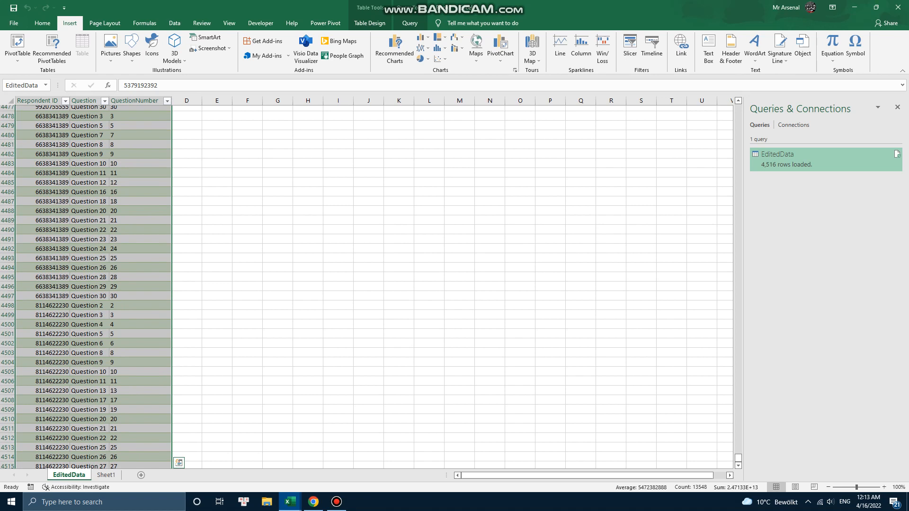
key(ctrl+Home)
click(17, 56)
click(42, 71)
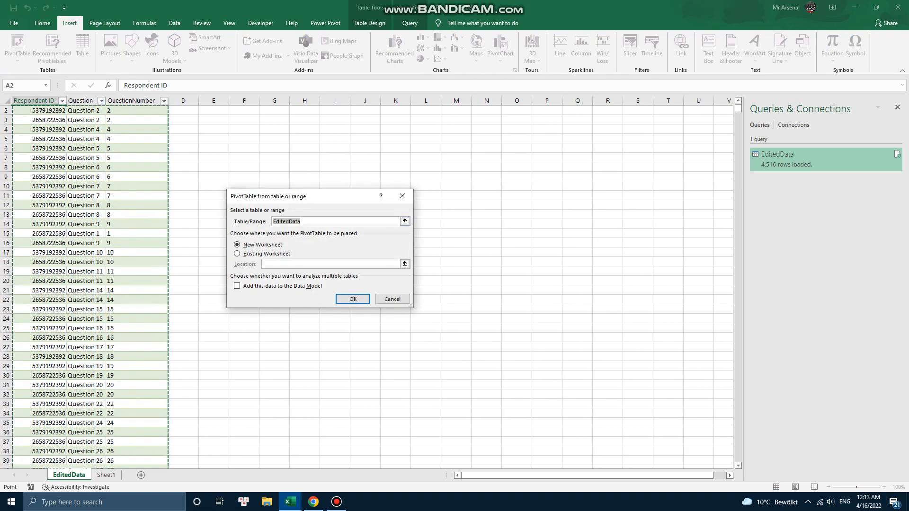
click(262, 254)
scroll(372, 286, up, 2)
click(274, 110)
click(352, 299)
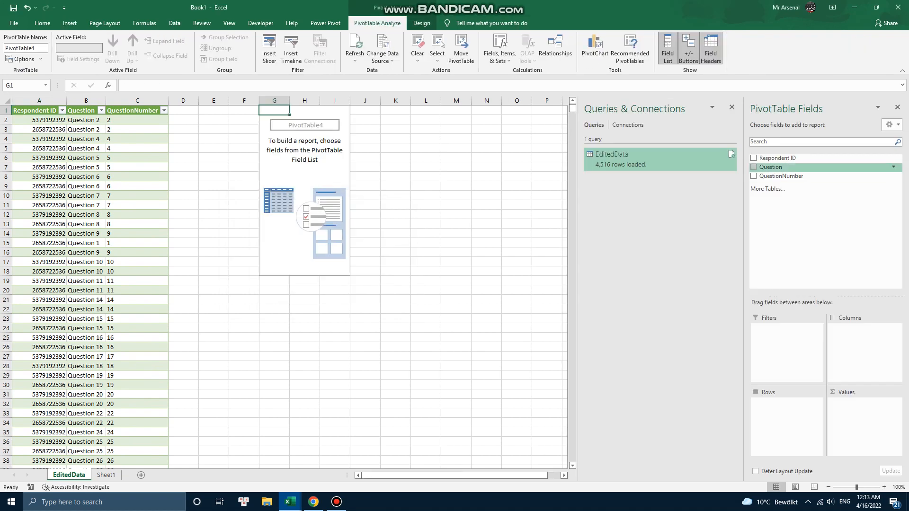
Step: Add the Question field to the PivotTable rows and Respondent ID to the values
click(754, 167)
click(753, 158)
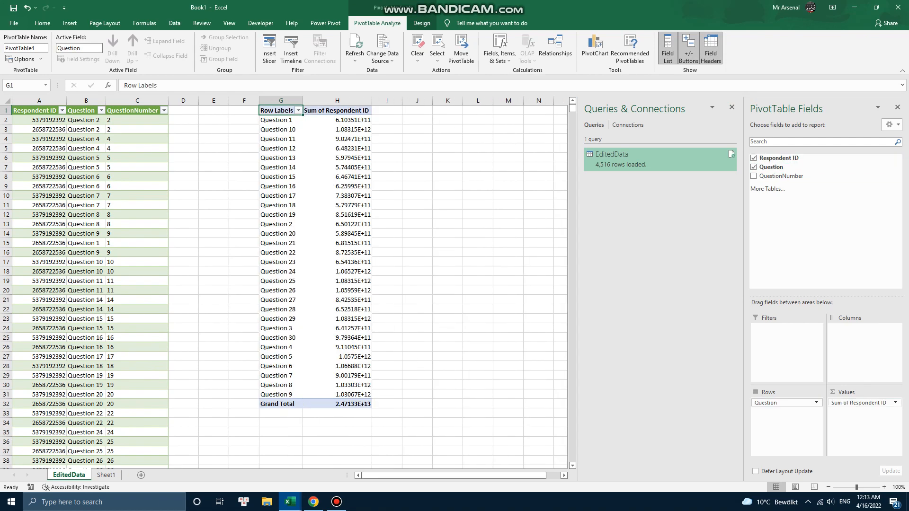
Step: Change the Respondent ID value field to summarize by Count
click(862, 402)
click(864, 392)
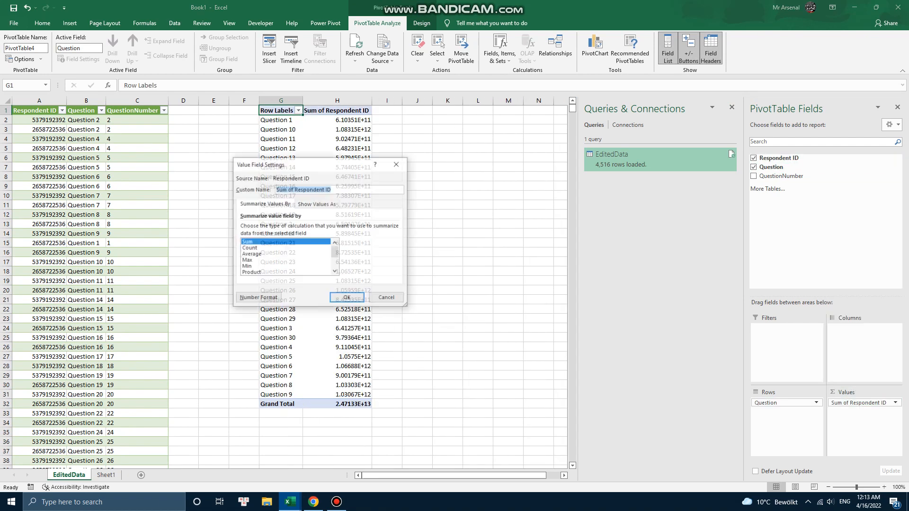
click(249, 248)
click(346, 298)
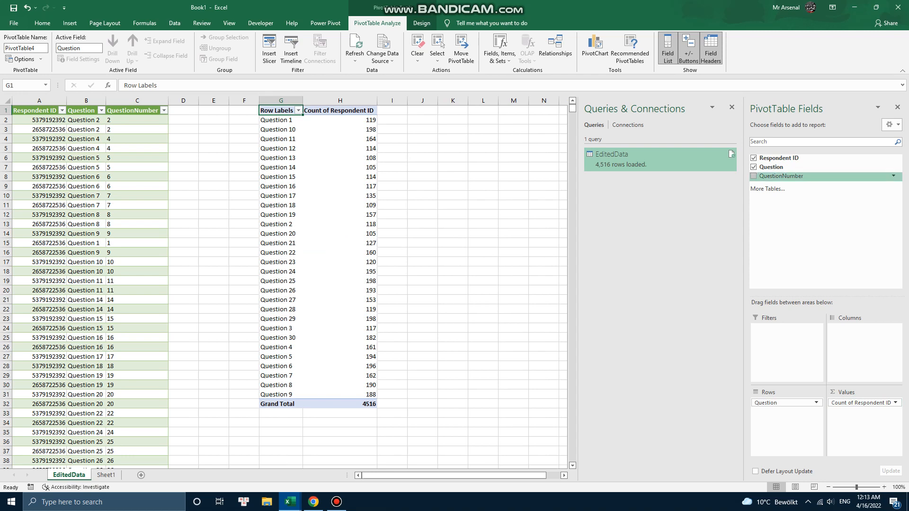
Step: Add the QuestionNumber field to the rows area above Question
drag(781, 175, 786, 400)
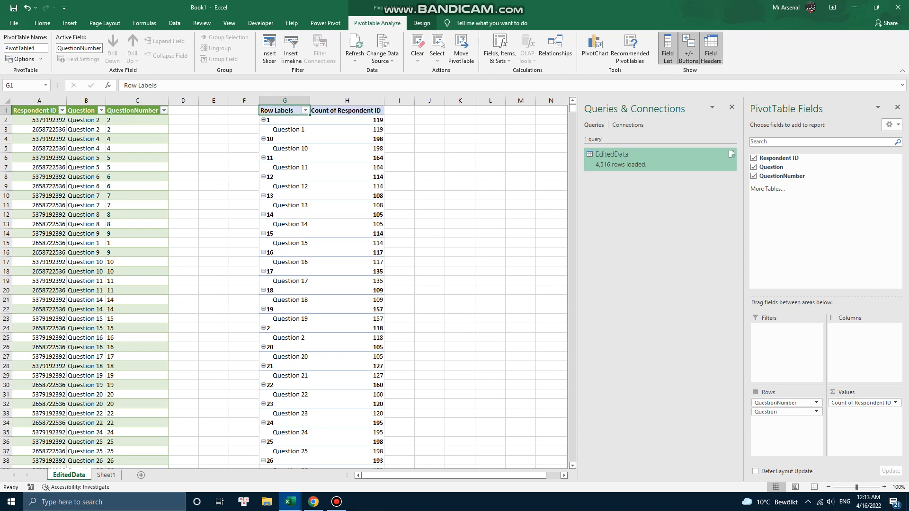
Step: Switch the PivotTable report layout to tabular form and turn off grand totals
click(422, 23)
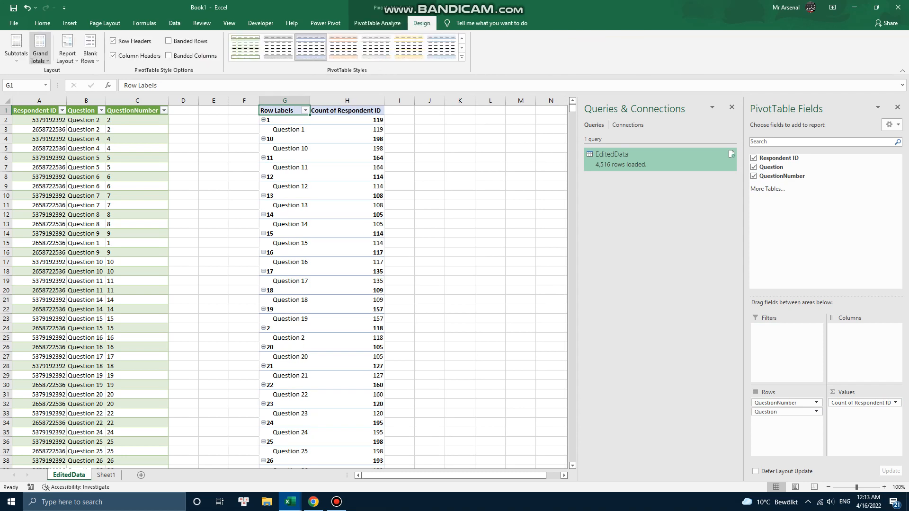
click(40, 47)
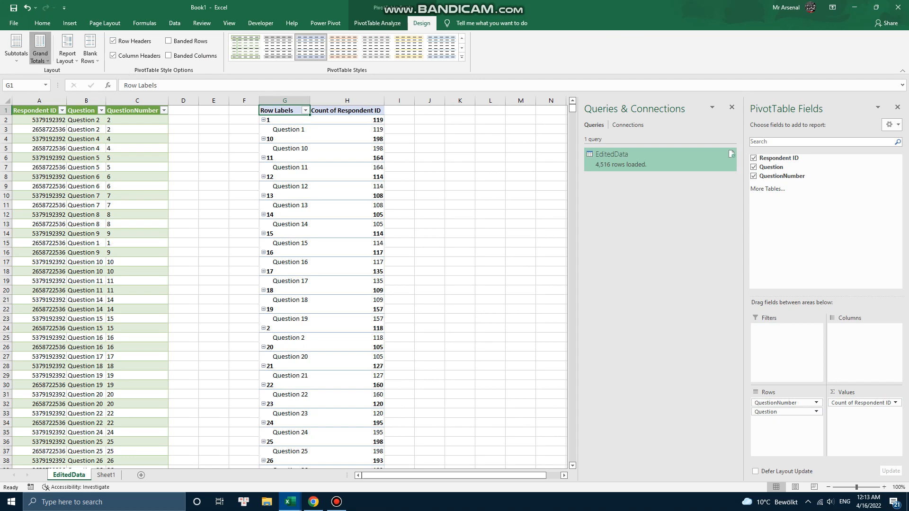
click(67, 48)
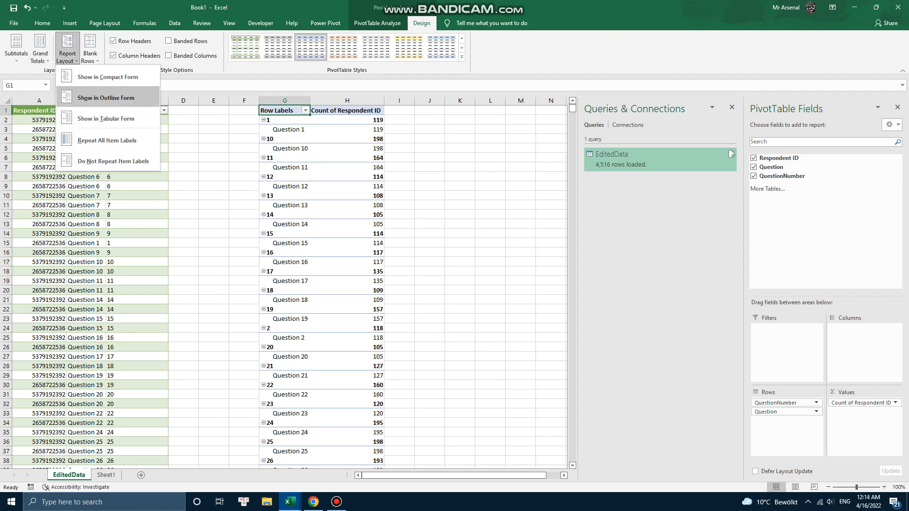
click(106, 118)
click(40, 48)
click(40, 47)
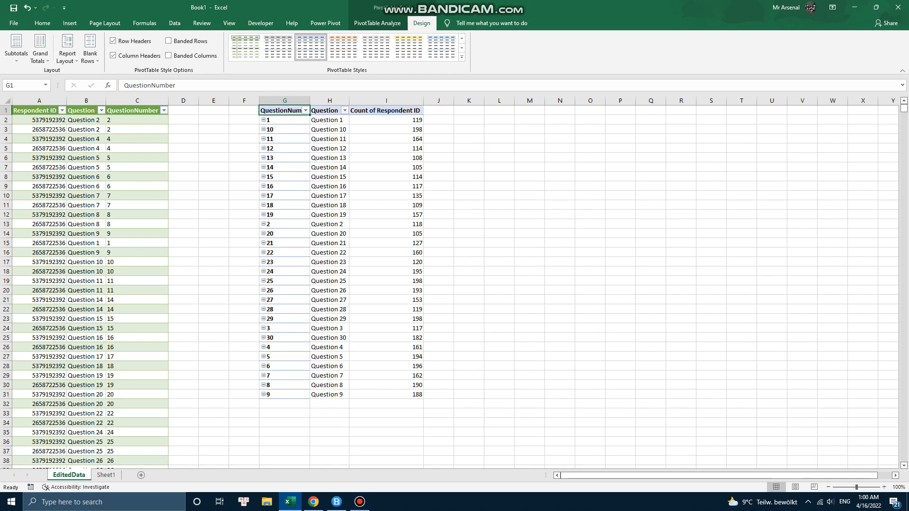
Step: Open the EditedData query in the Power Query editor
click(274, 120)
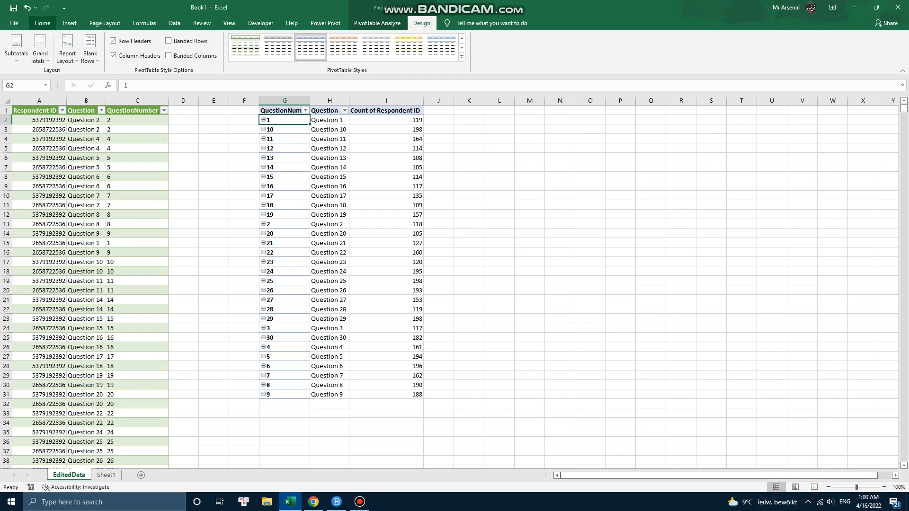
click(42, 23)
click(70, 24)
click(175, 23)
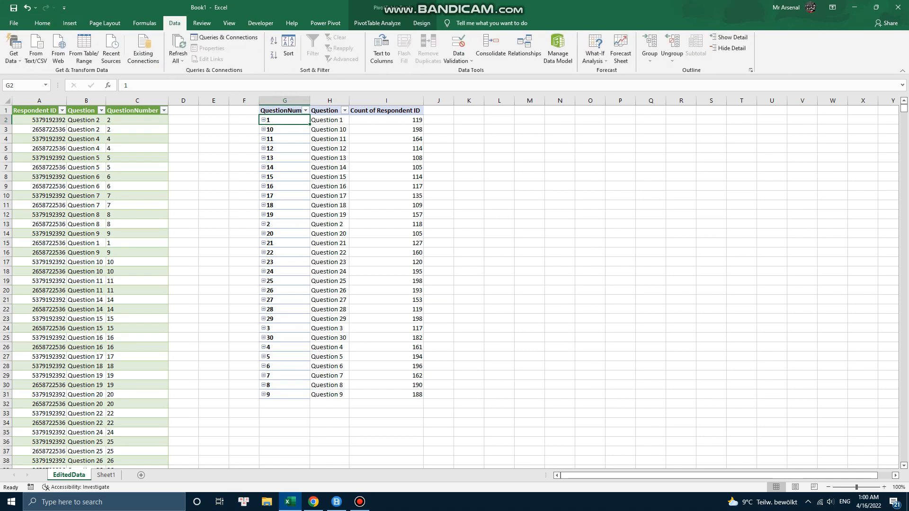
click(225, 37)
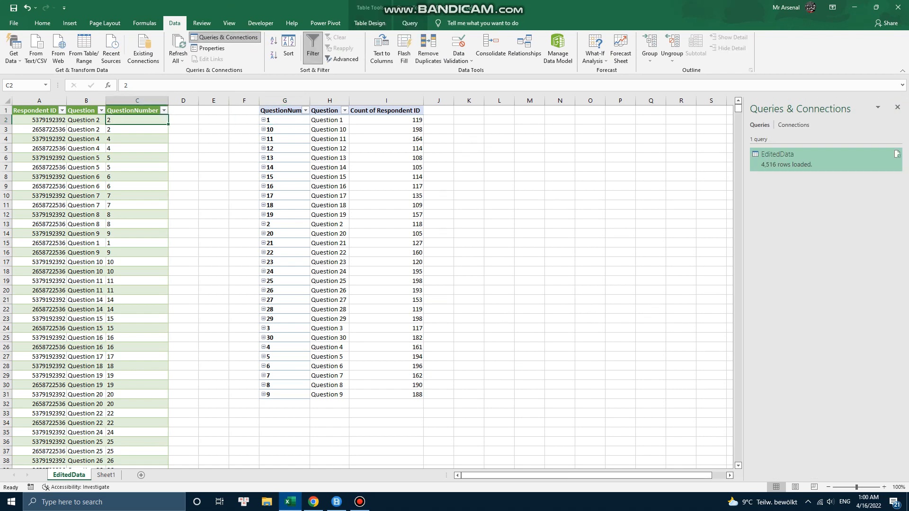
double_click(784, 157)
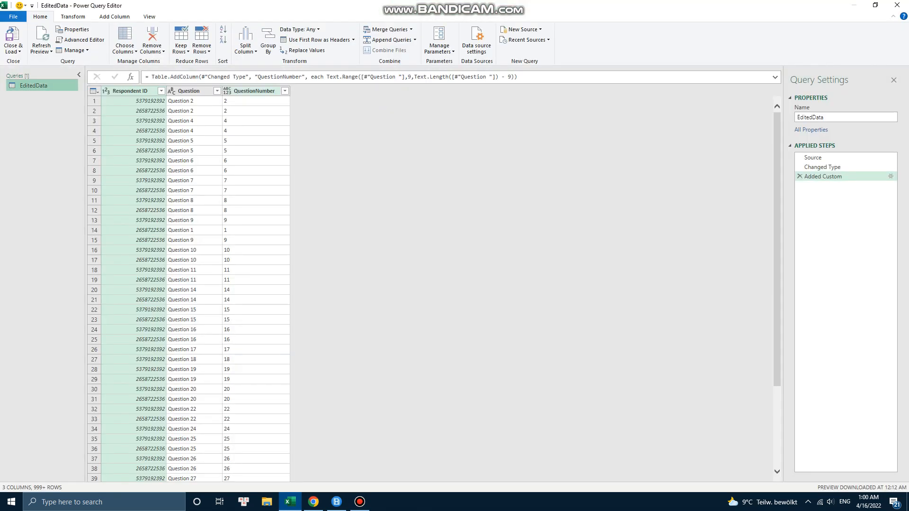
Step: Change the QuestionNumber column's data type to Whole Number
right_click(248, 91)
mouse_move(303, 178)
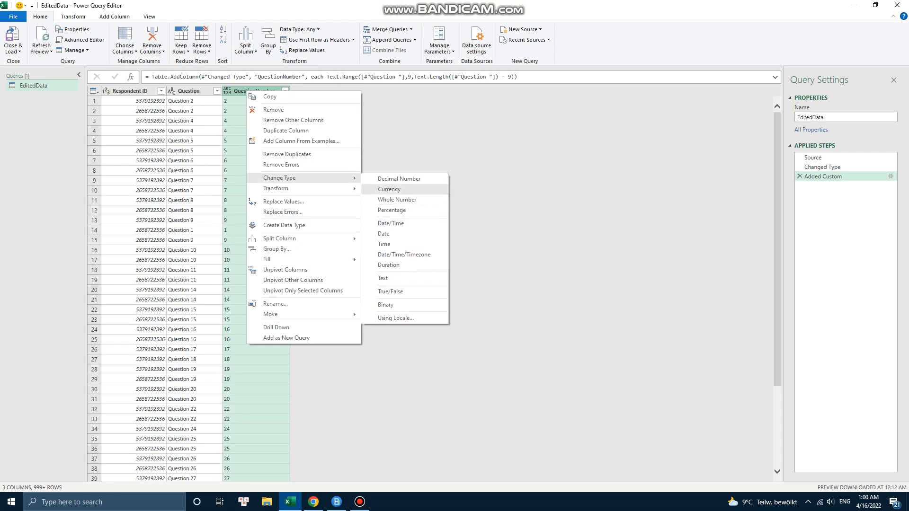
click(396, 199)
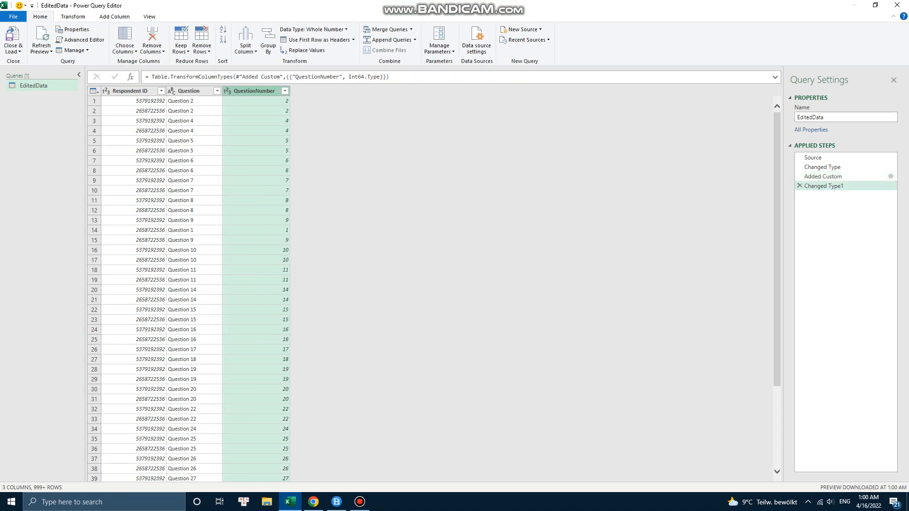
Step: Close and load the query, then refresh all data connections to update the PivotTable
click(12, 37)
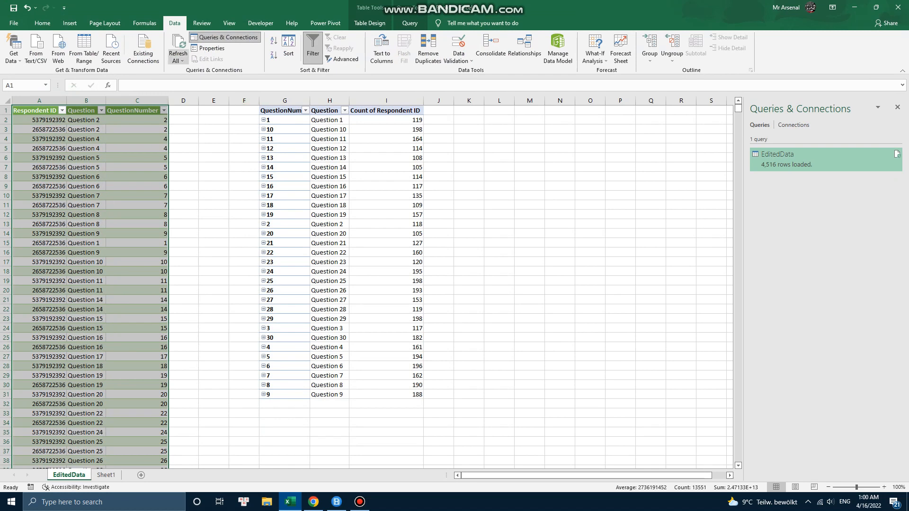
click(178, 60)
click(193, 71)
click(178, 59)
click(193, 70)
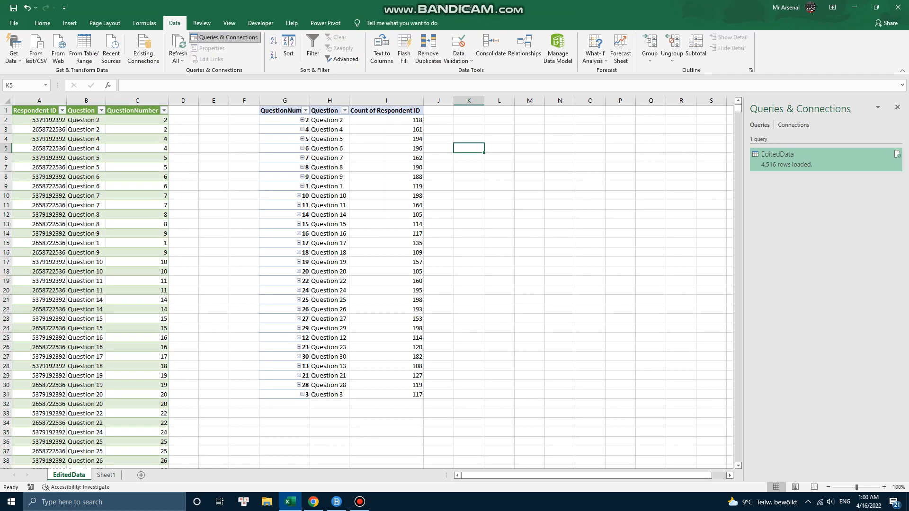
Step: Sort the PivotTable's QuestionNumber labels from smallest to largest
click(244, 119)
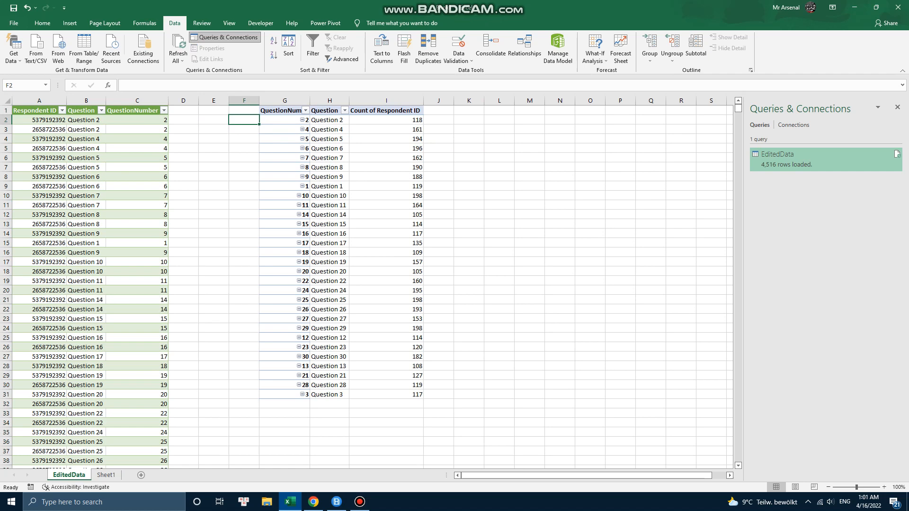
click(305, 111)
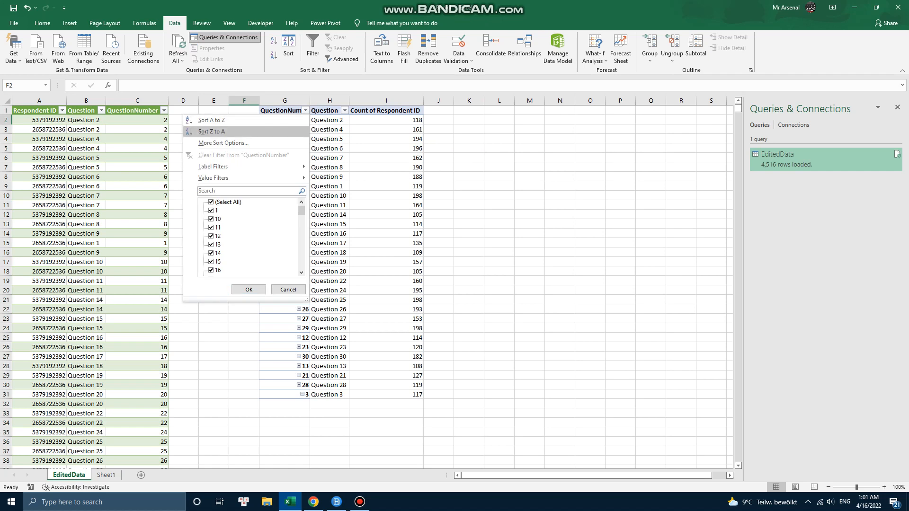
click(211, 119)
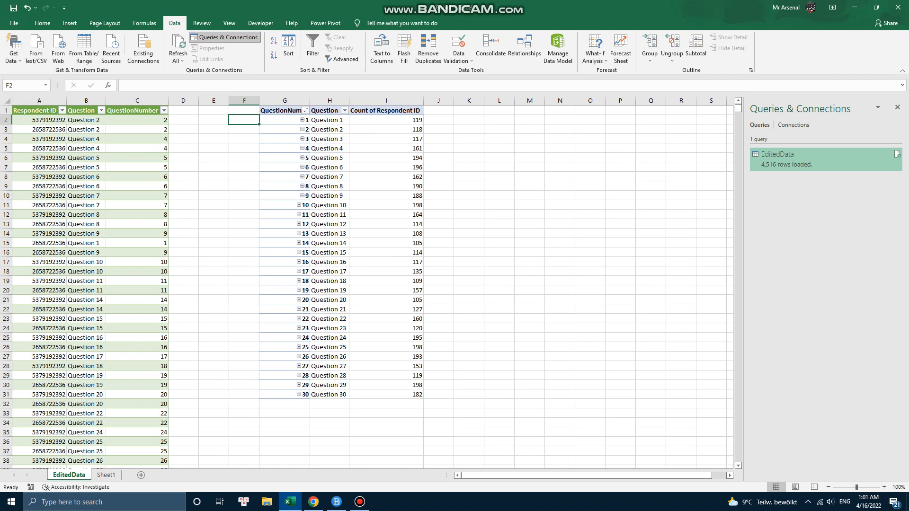
click(360, 502)
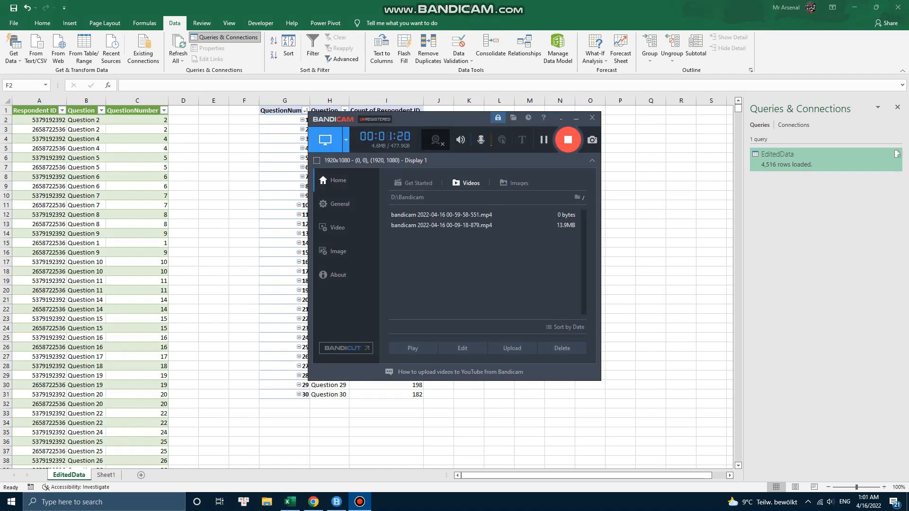